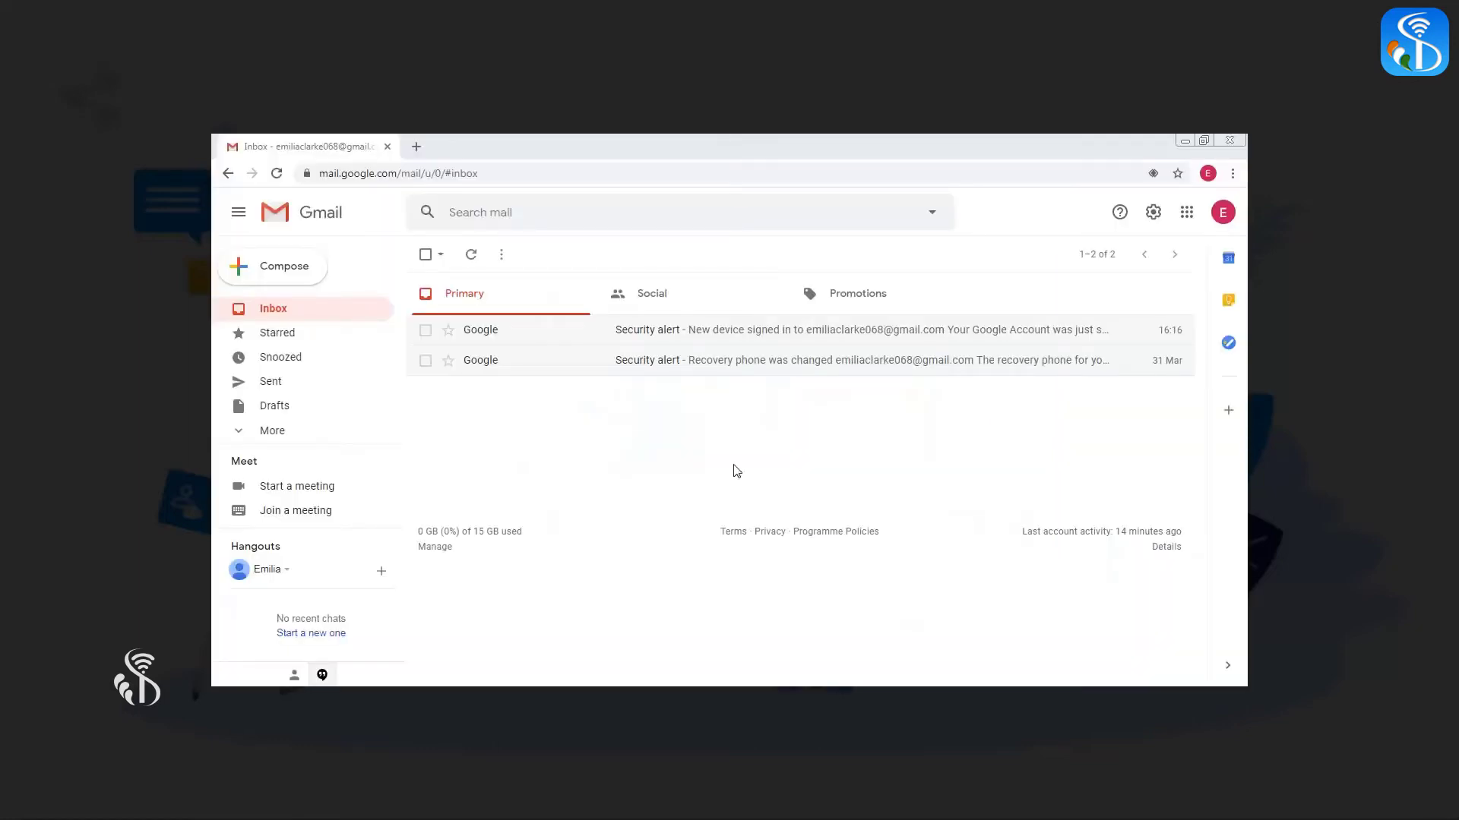
Compose a new Gmail message and open the Attach files picker
left_click(287, 274)
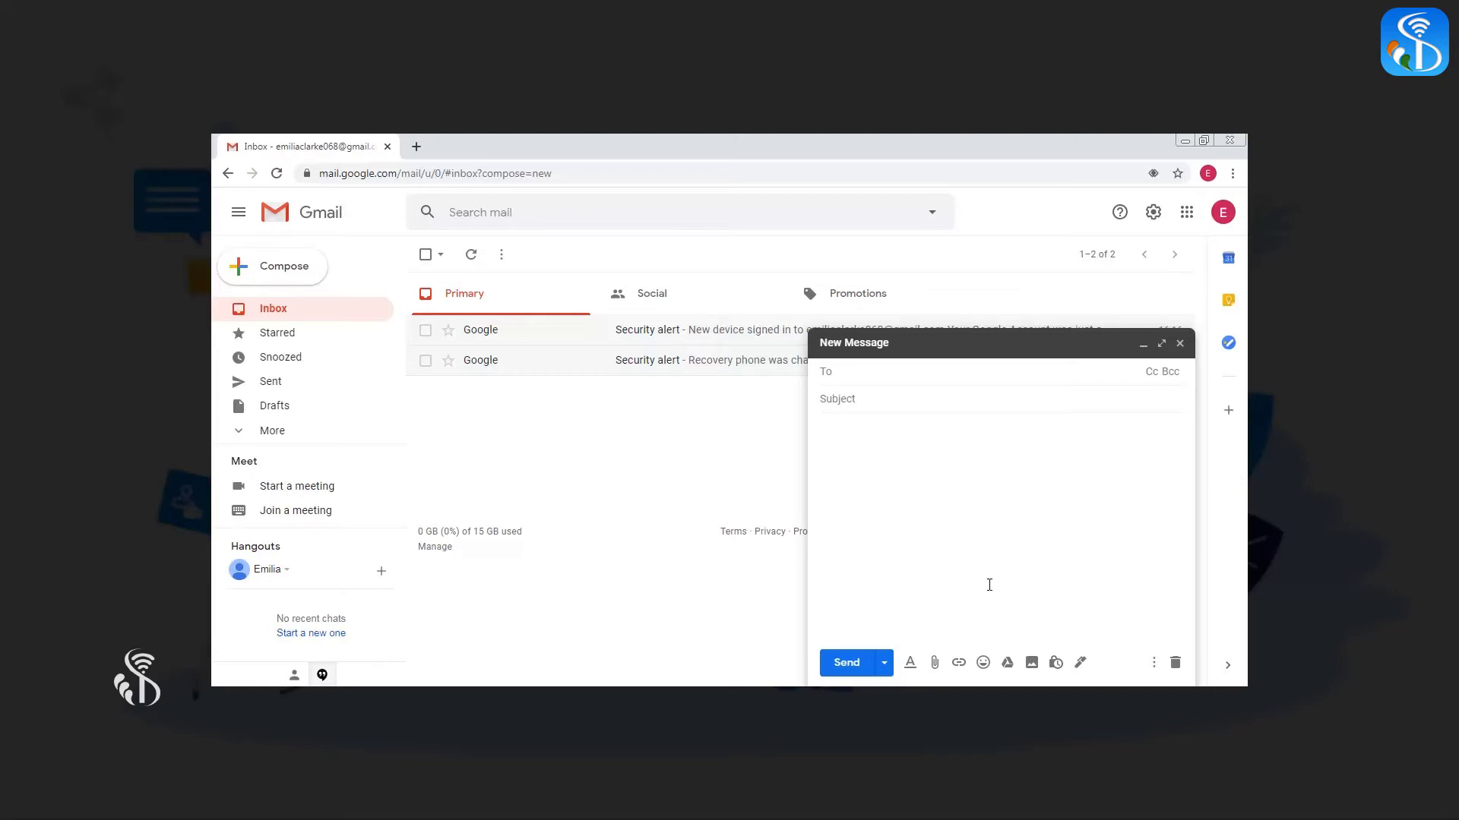
left_click(936, 666)
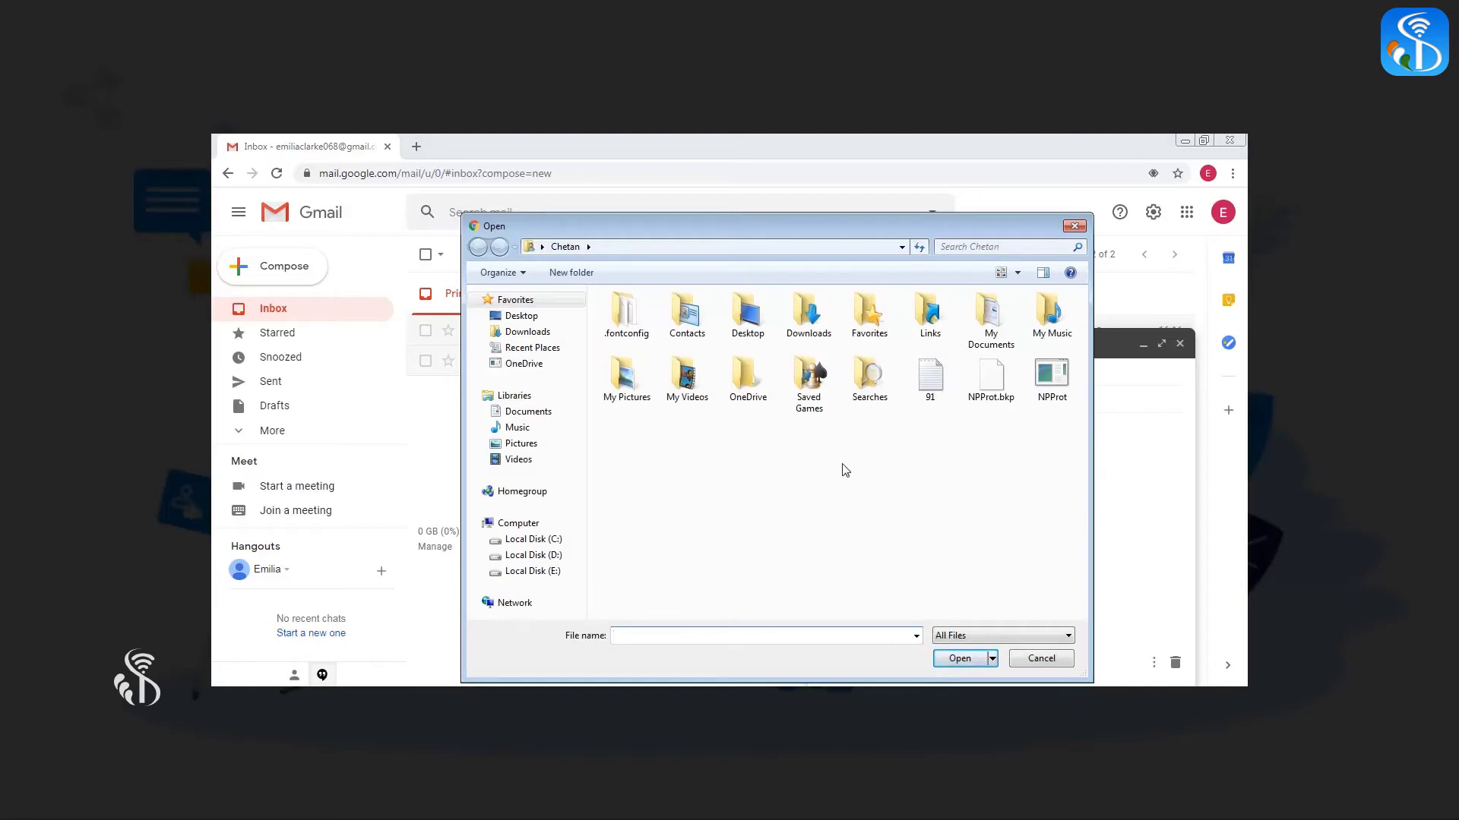
Attach Book1.xlsx from the Documents library to the new message
left_click(523, 414)
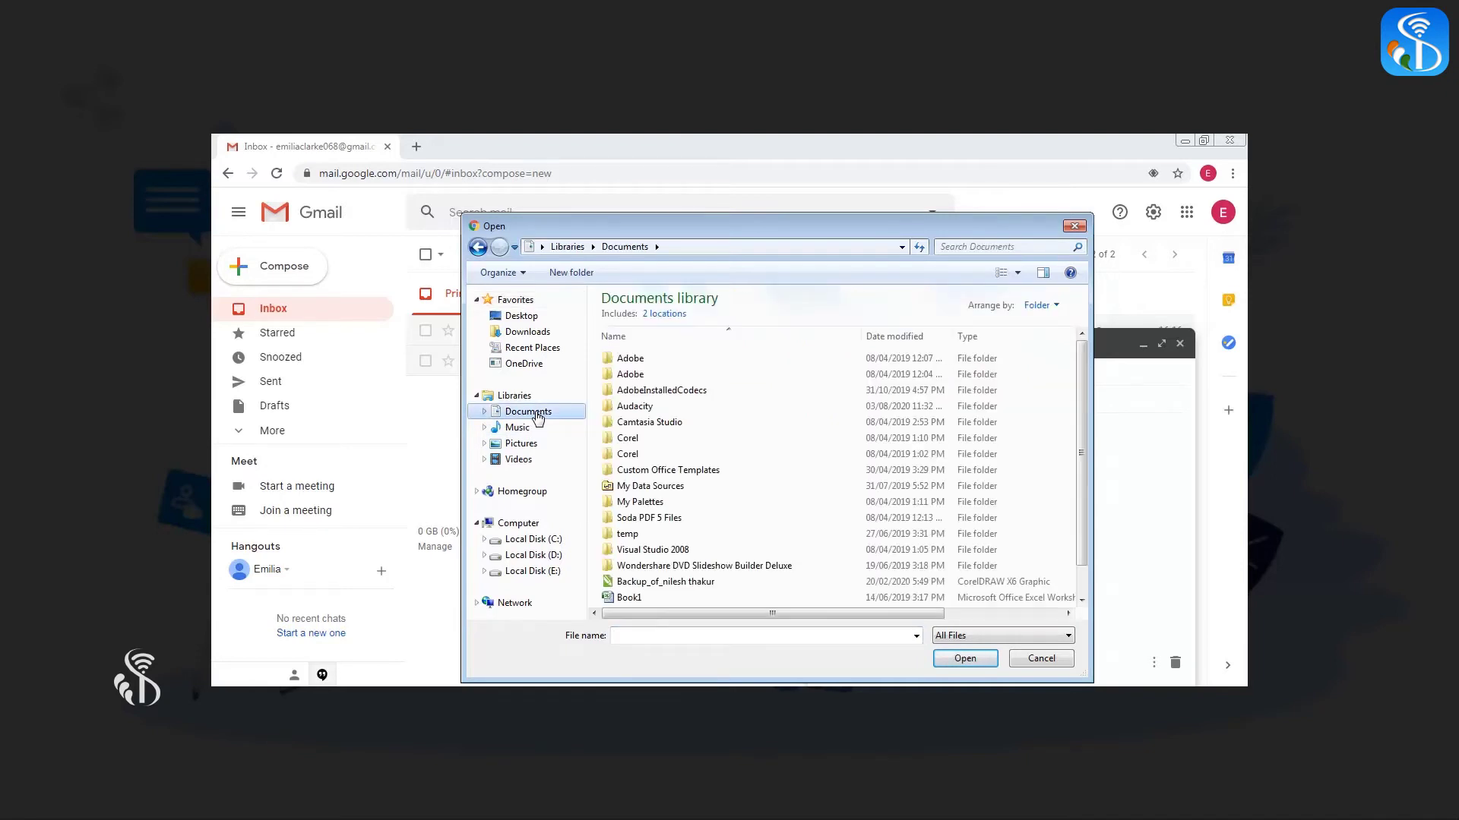
left_click(630, 600)
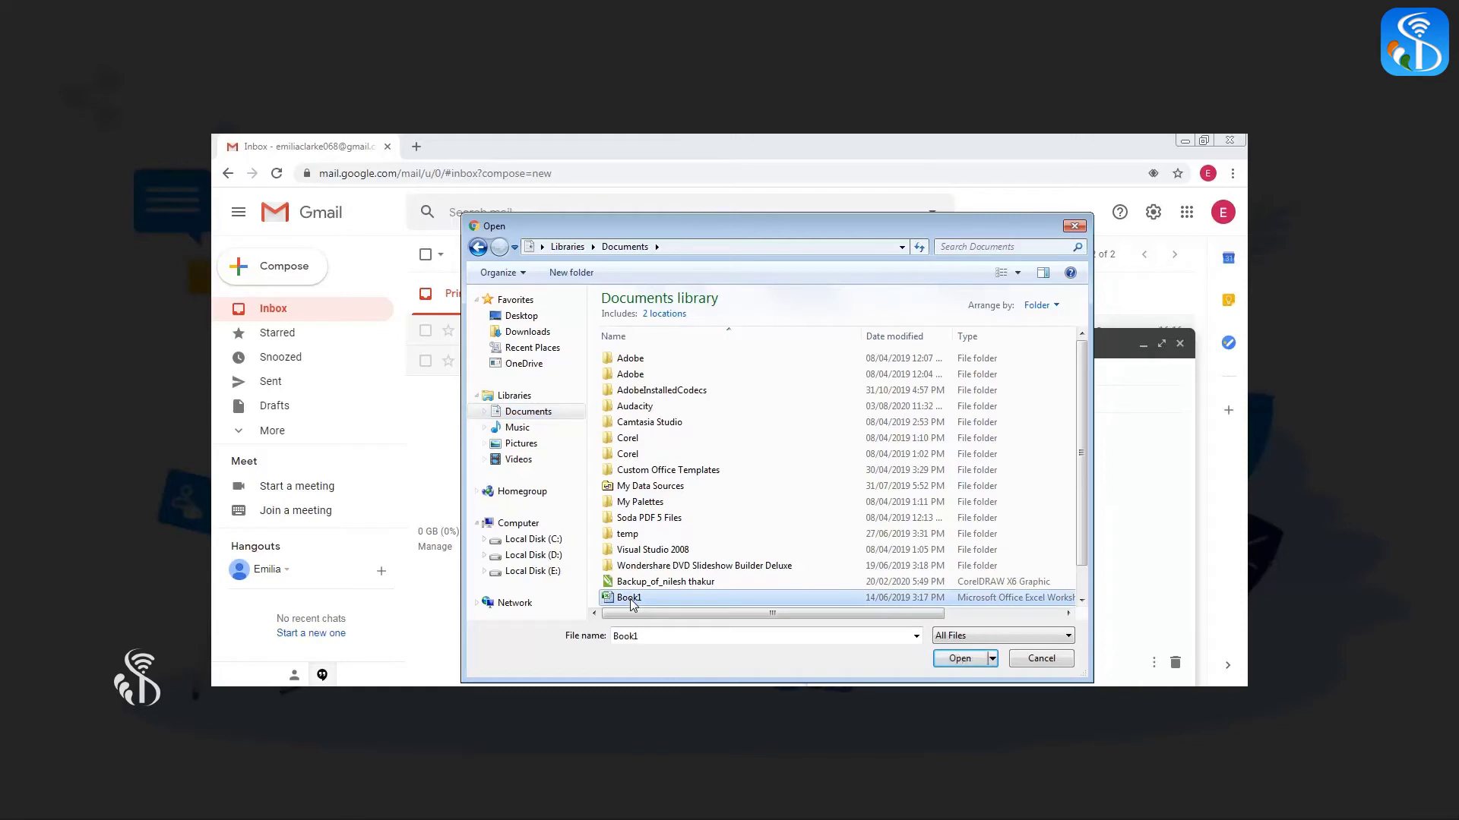
left_click(961, 658)
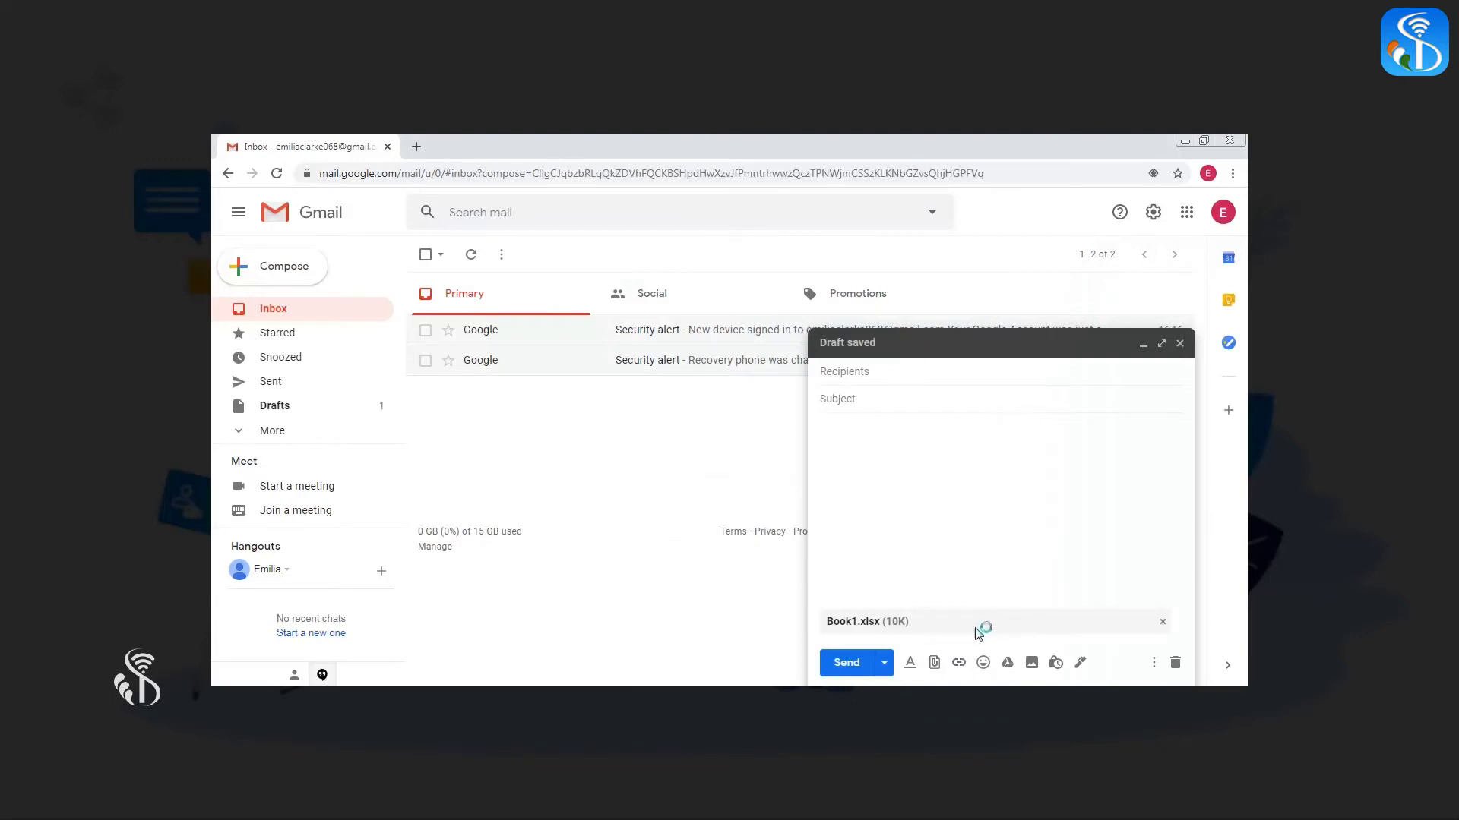
Address the message to the recipient's e-mail and paste the prepared body text
left_click(915, 636)
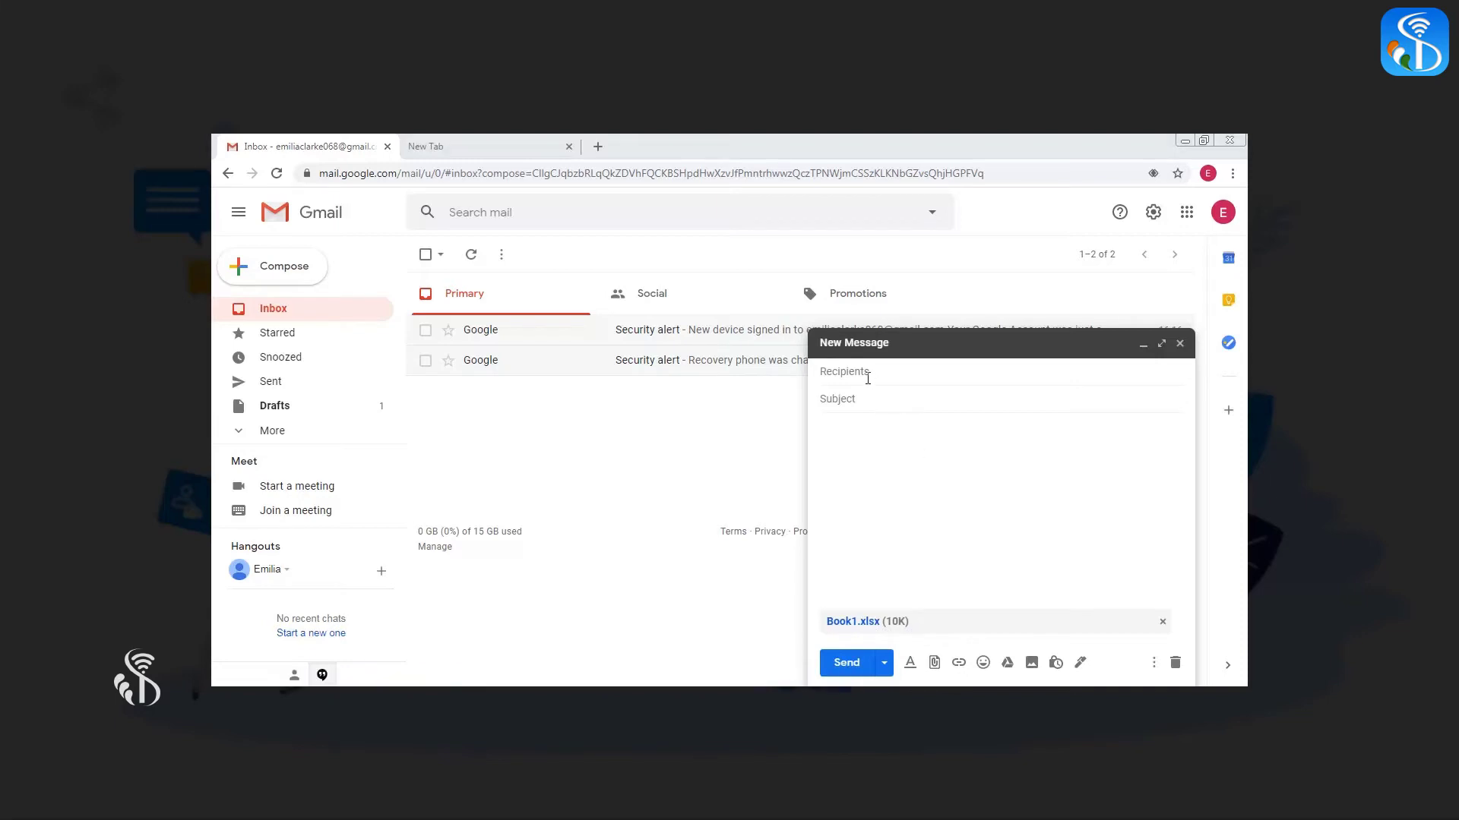
left_click(862, 372)
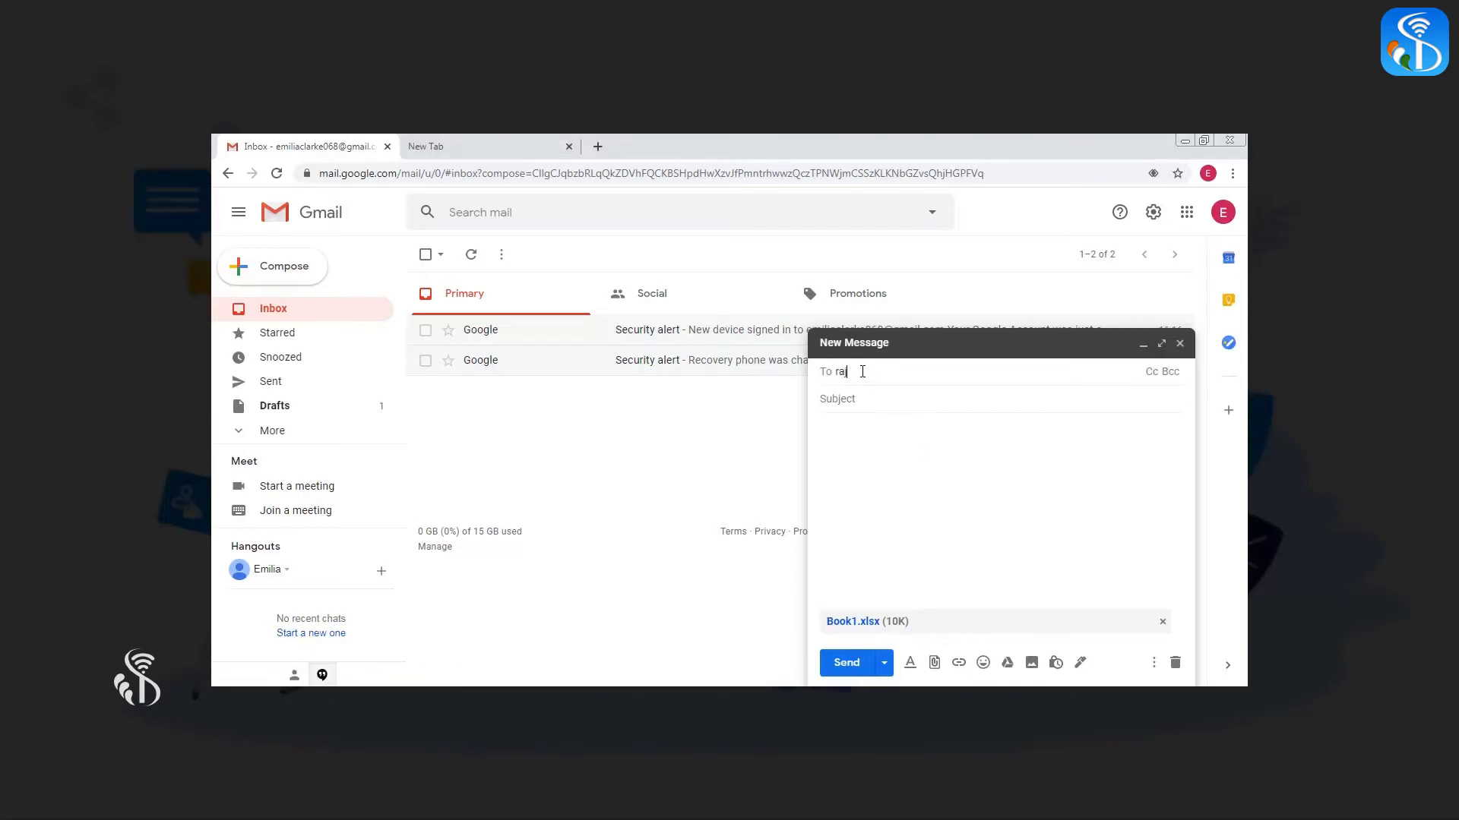
left_click(841, 428)
type("Raj,  I have attached Photoshop all project Description File. PFA.")
Fill in the subject, paste the knowindia.gov.in link below the greeting, and send the message
left_click(846, 398)
type("Desc")
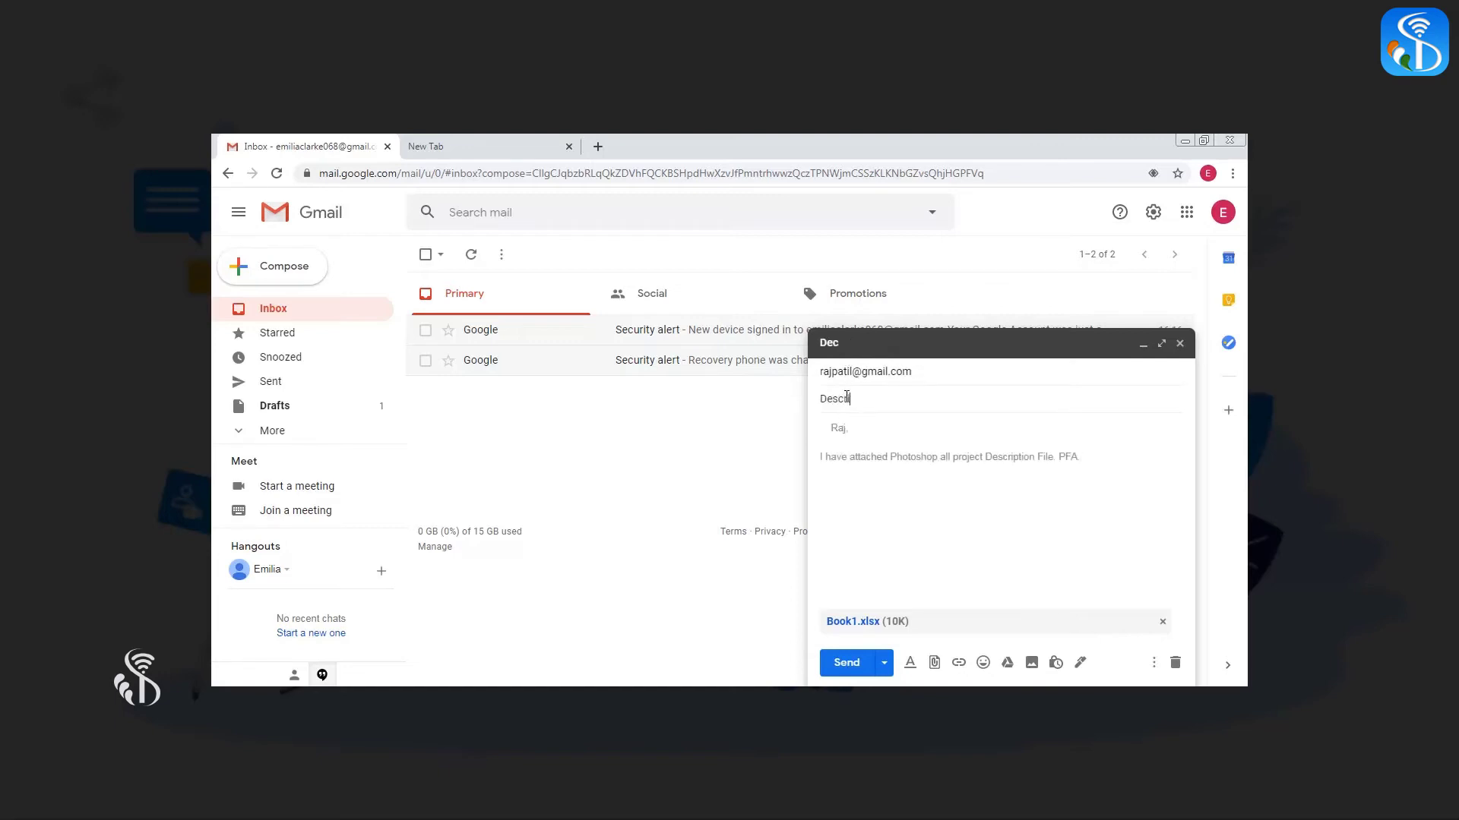
type("ription file")
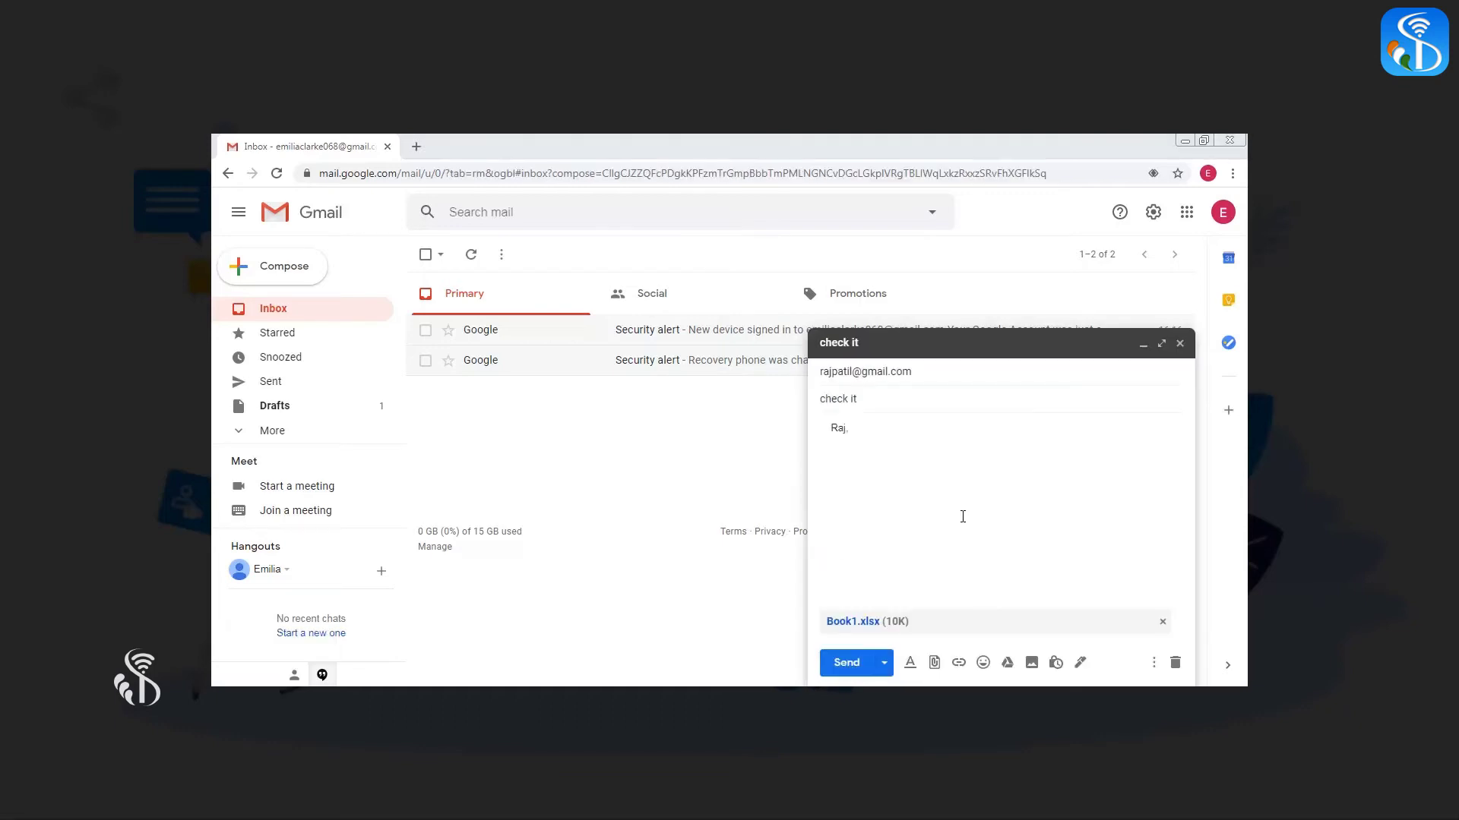
left_click(835, 459)
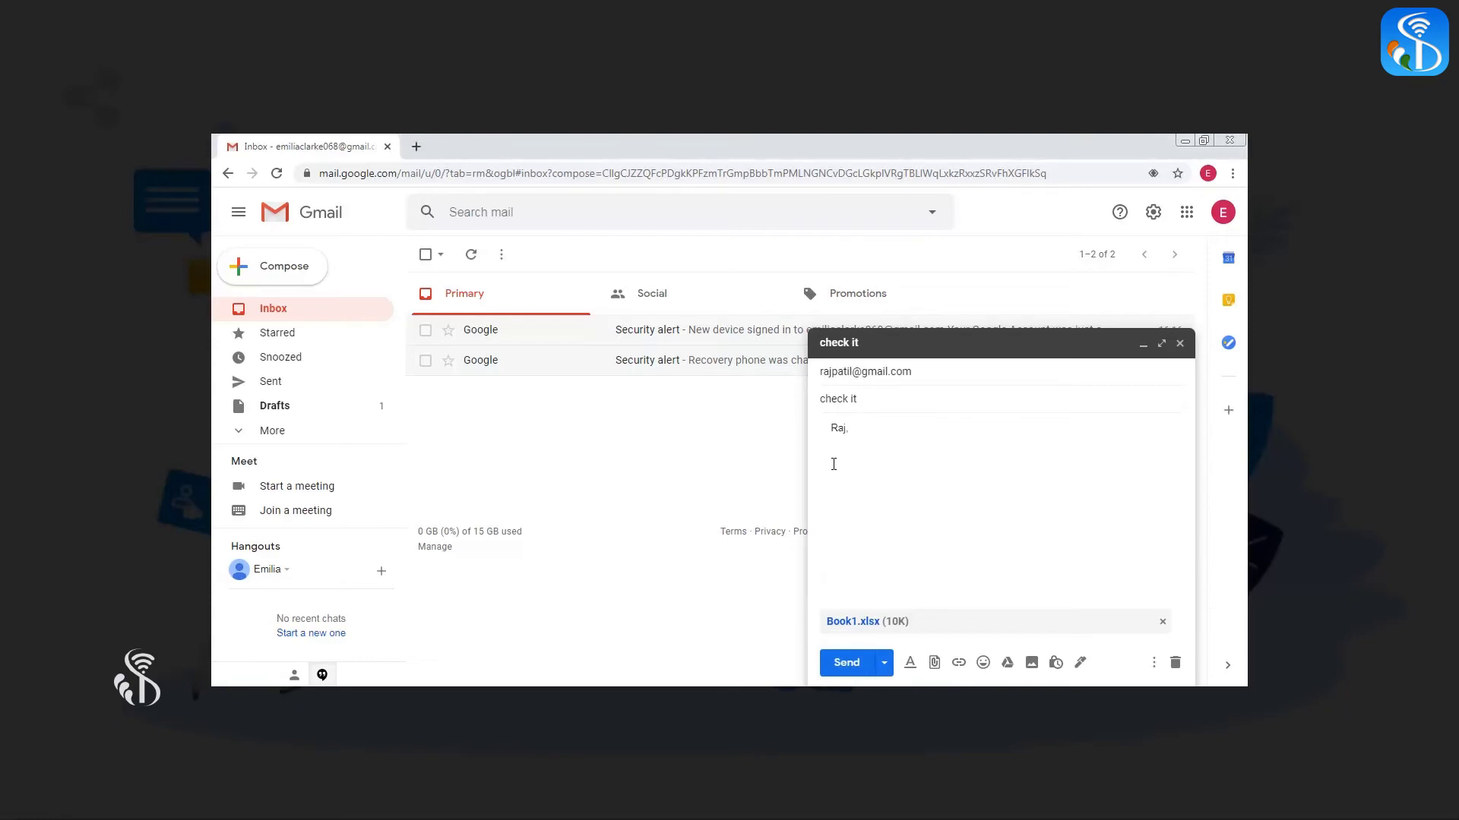
type("https://knowindia.gov.in/national-identity-elements/")
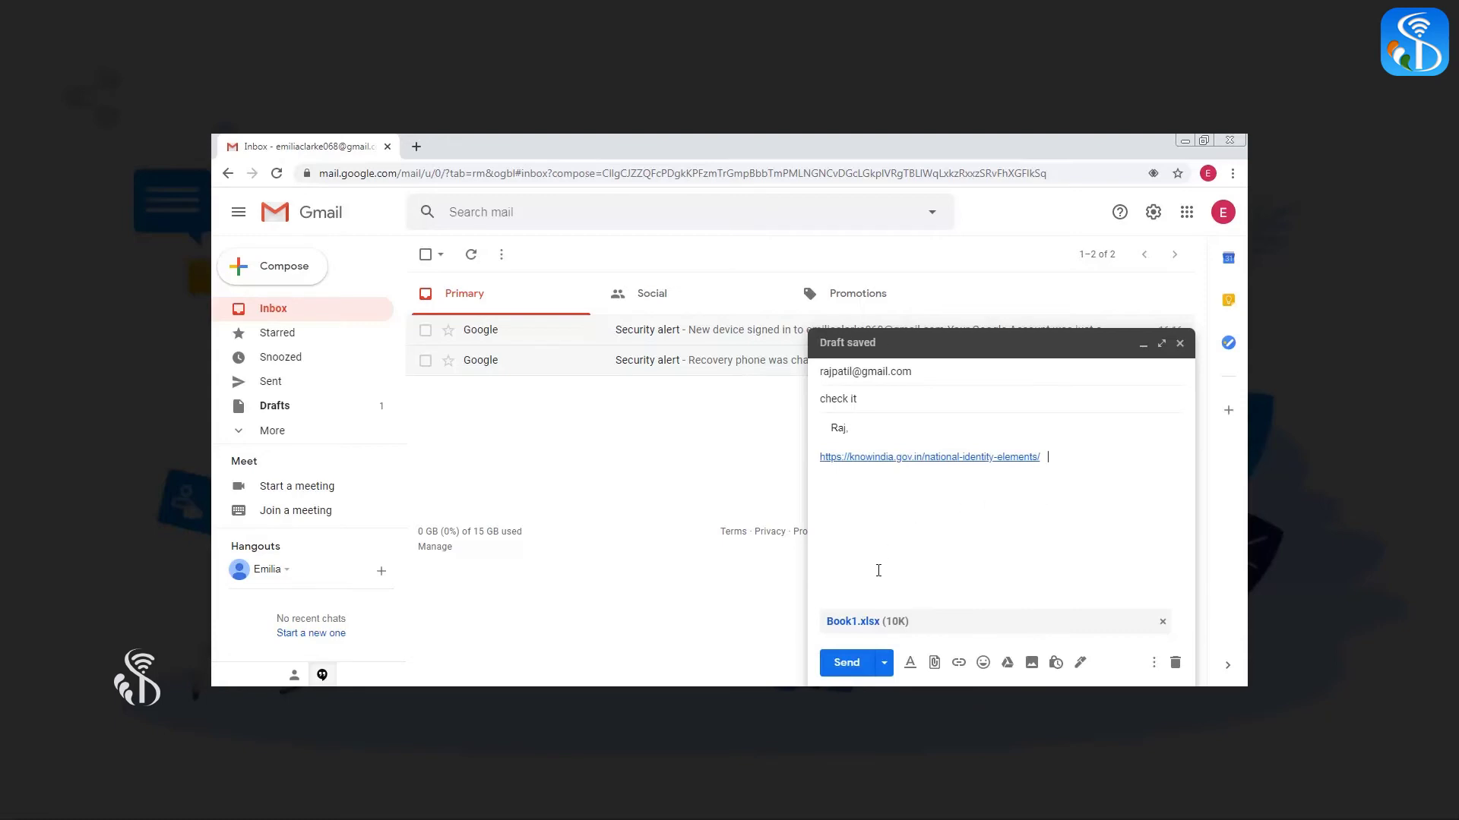
left_click(846, 663)
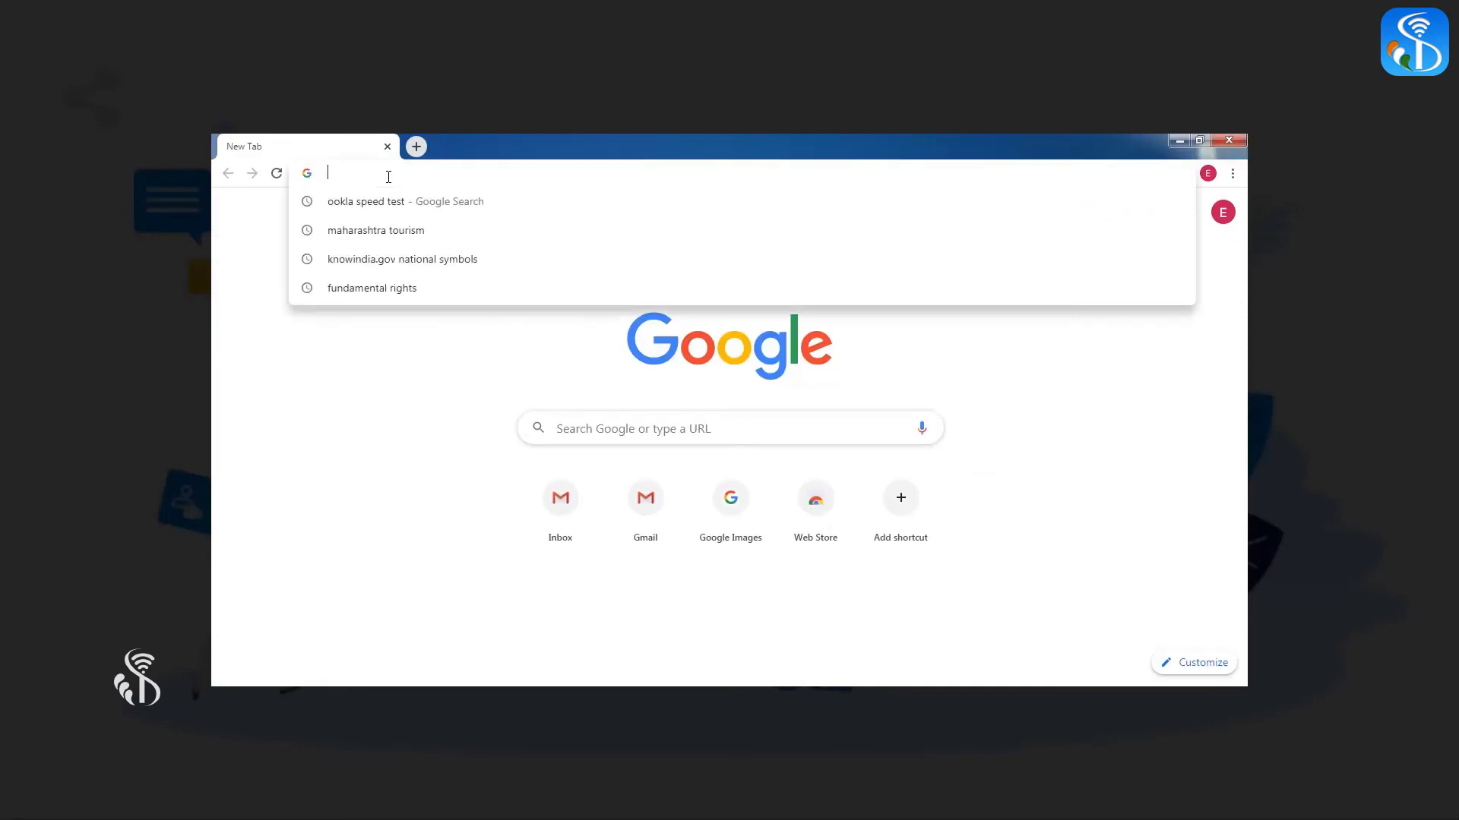
Load the Maharashtra Tourism website in Chrome and copy its address from the address bar
type("https://www.maharashtratourism.gov.in/")
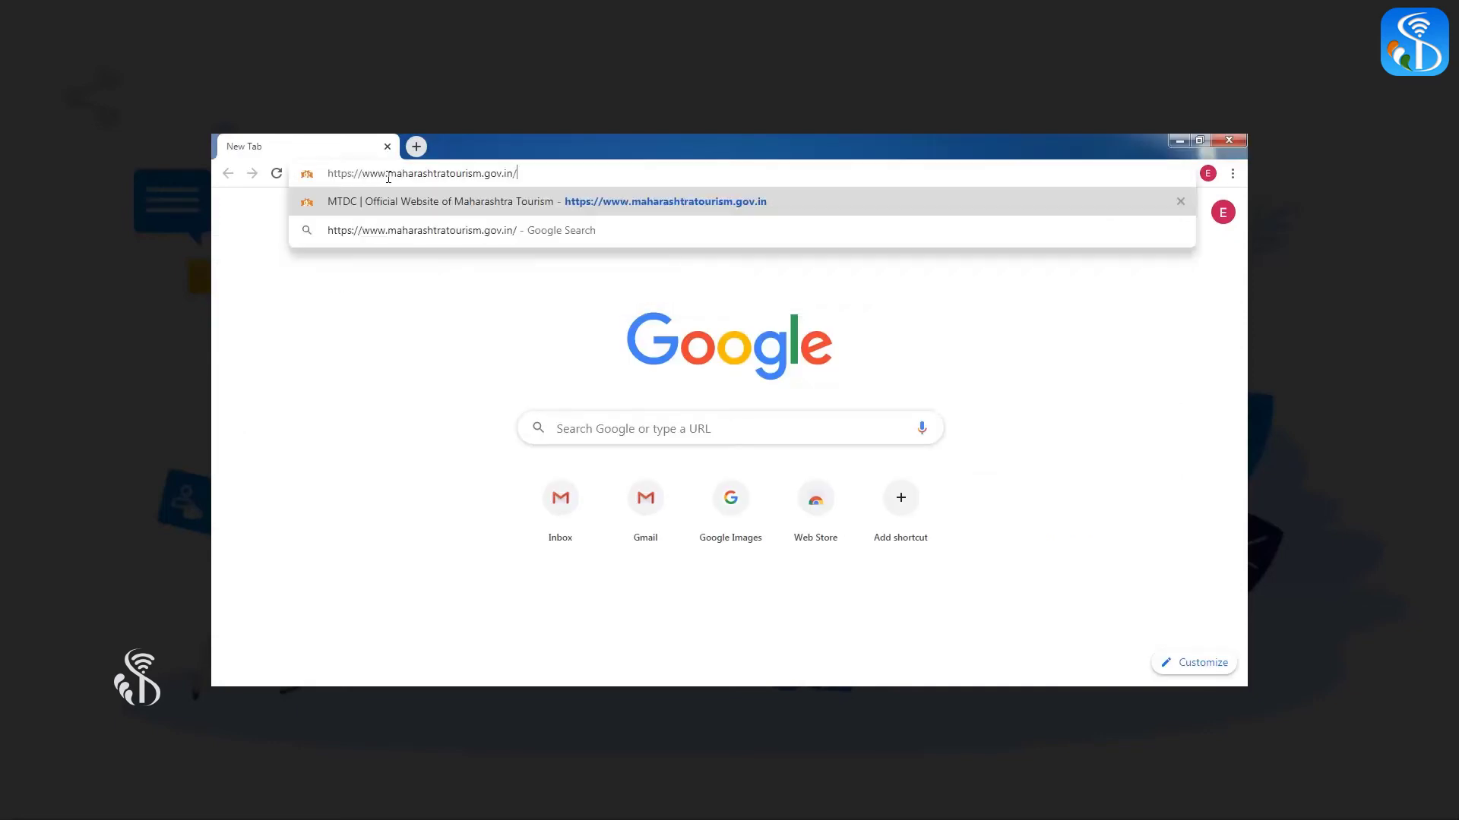
key("Return")
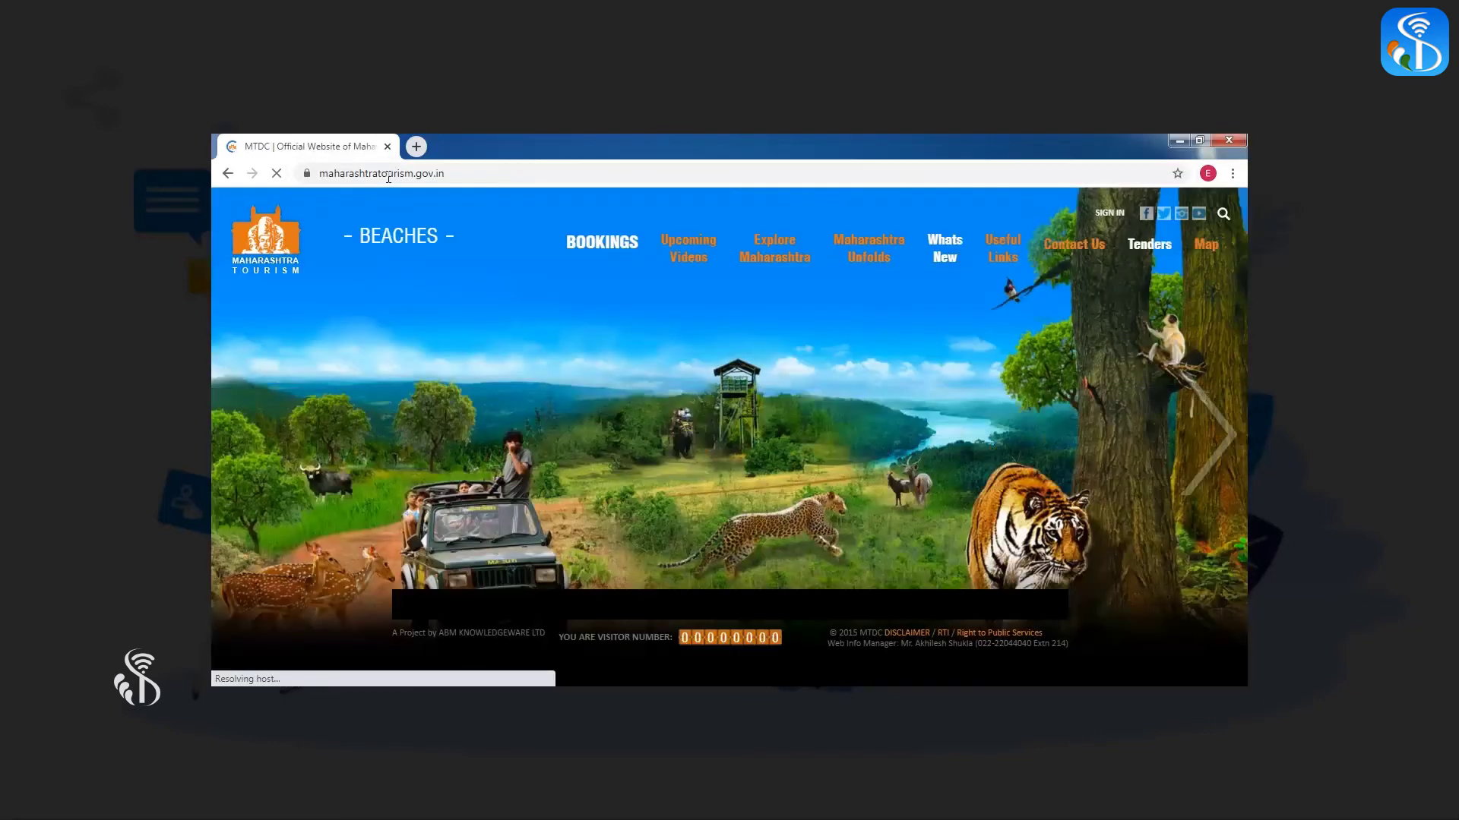
left_click(461, 175)
left_click_drag(464, 174, 319, 176)
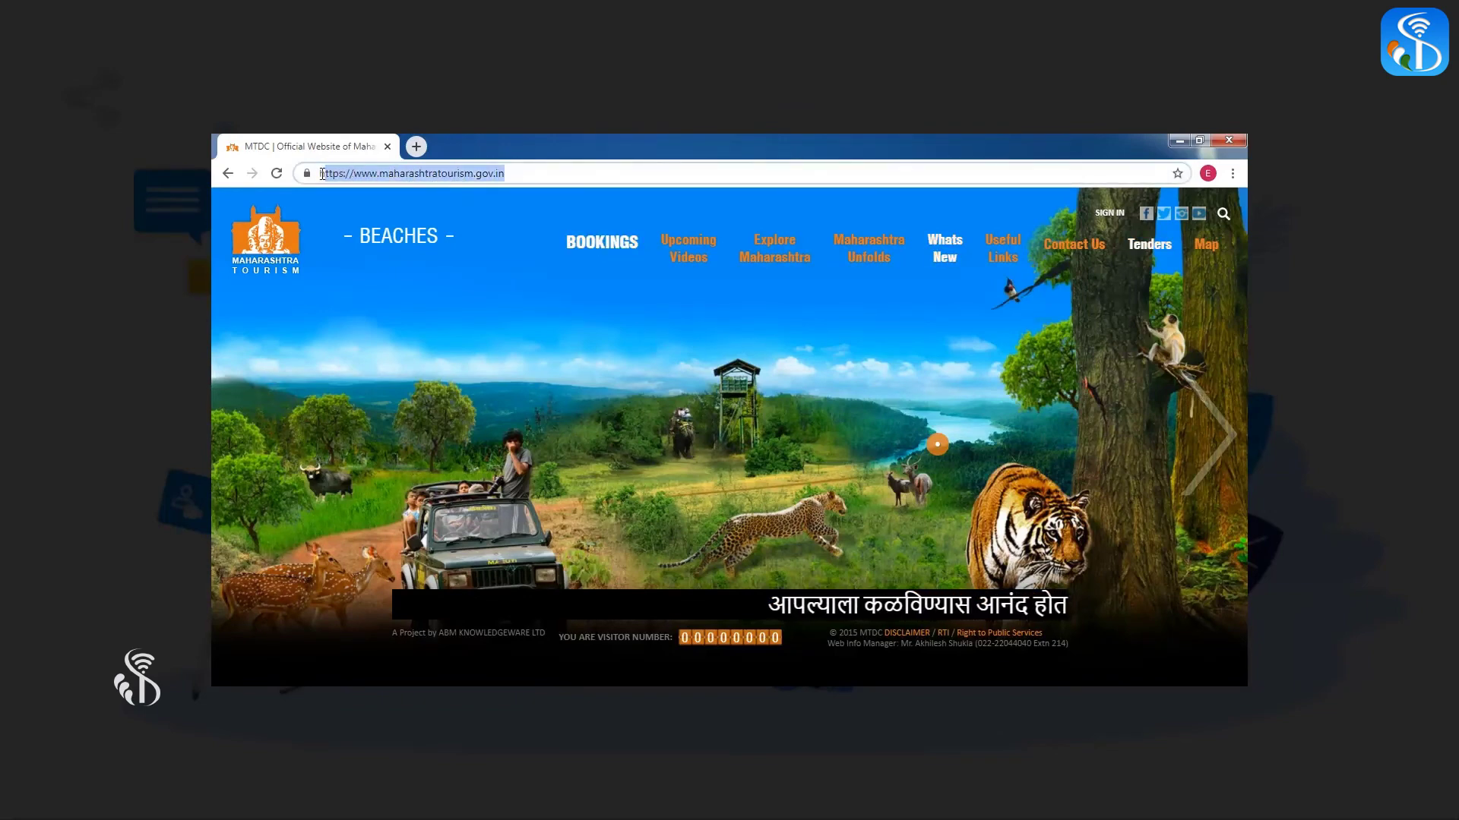
right_click(339, 173)
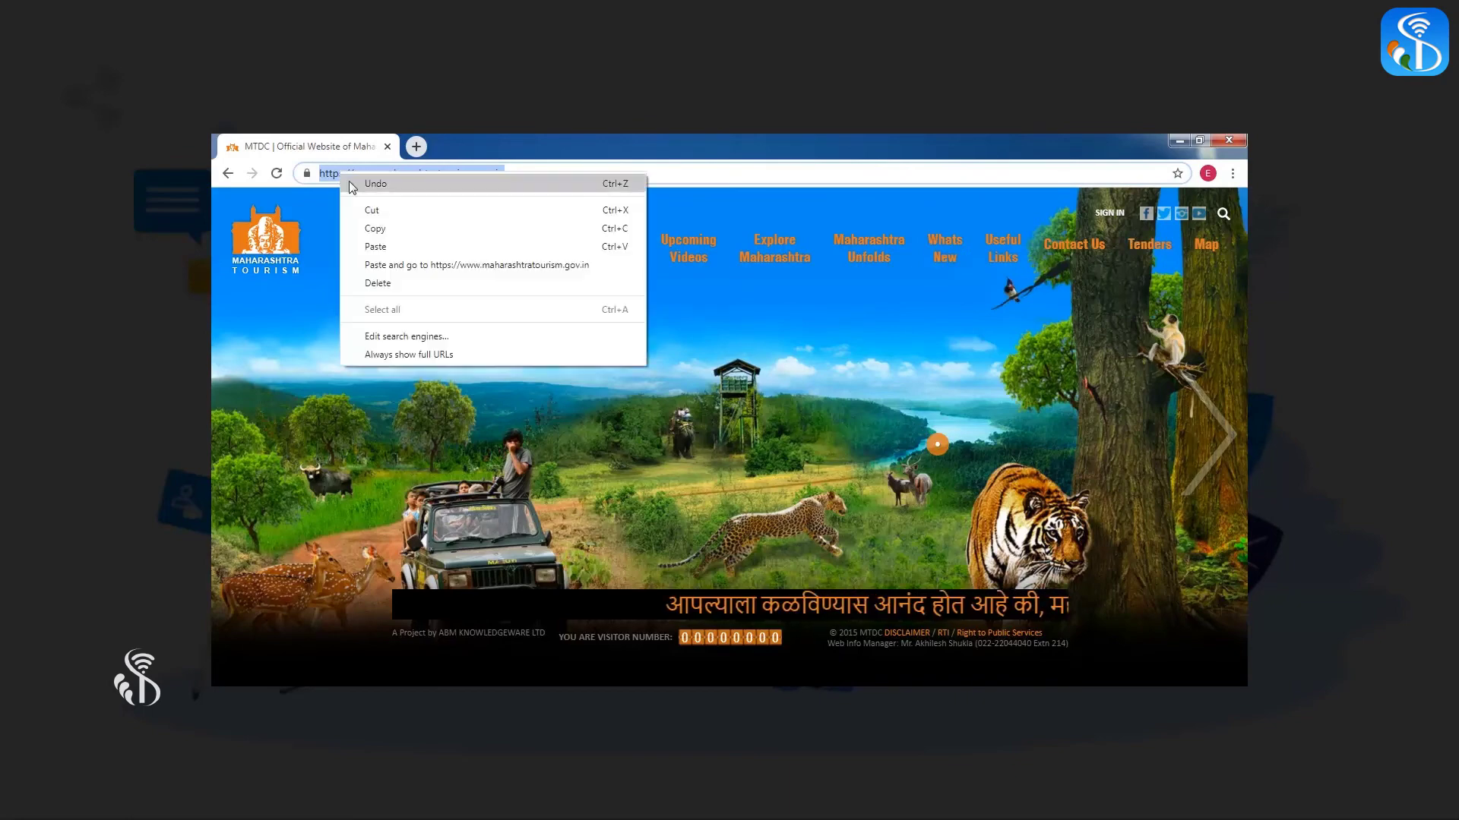
left_click(372, 228)
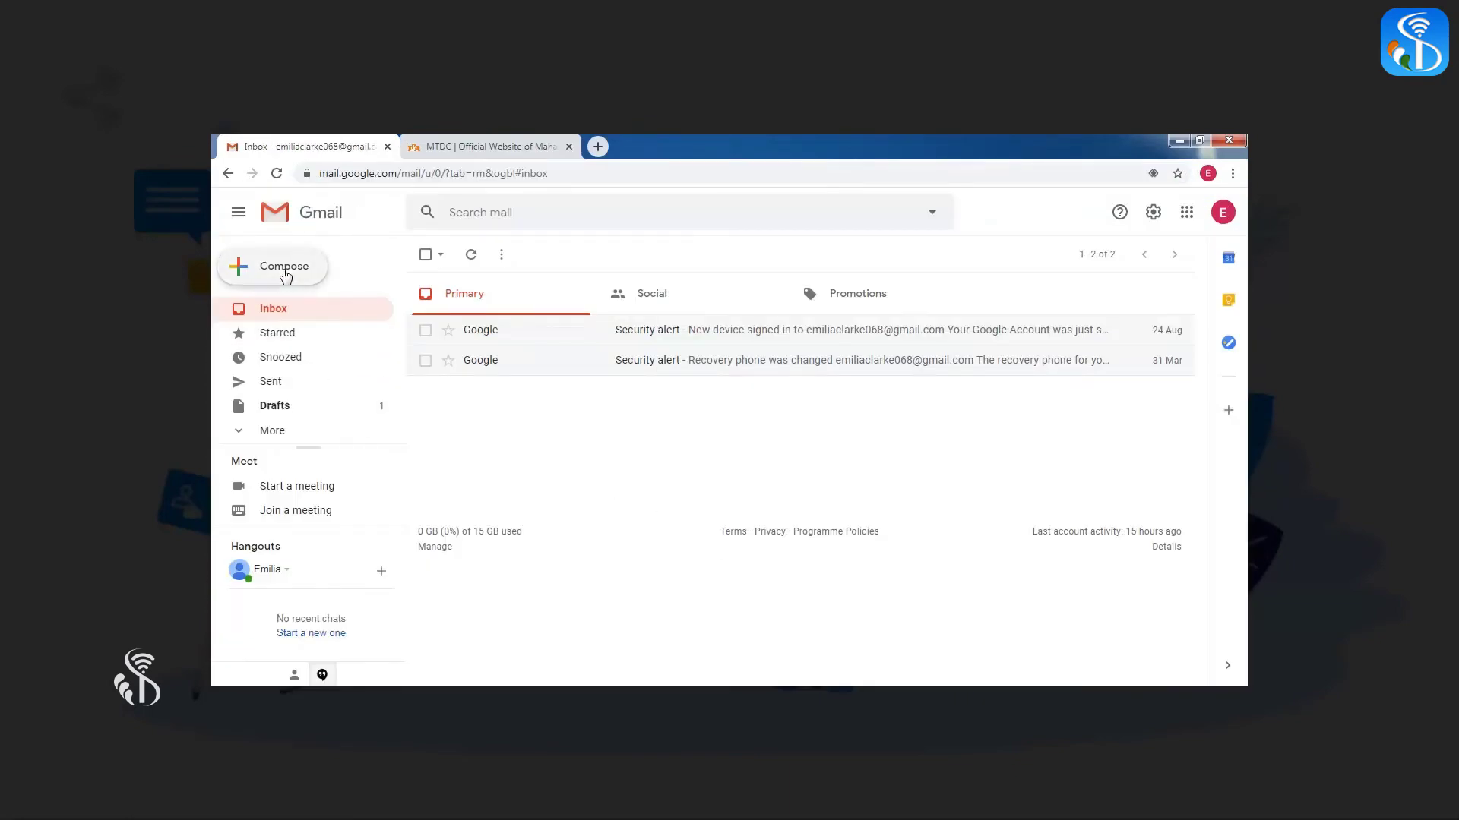
left_click(283, 275)
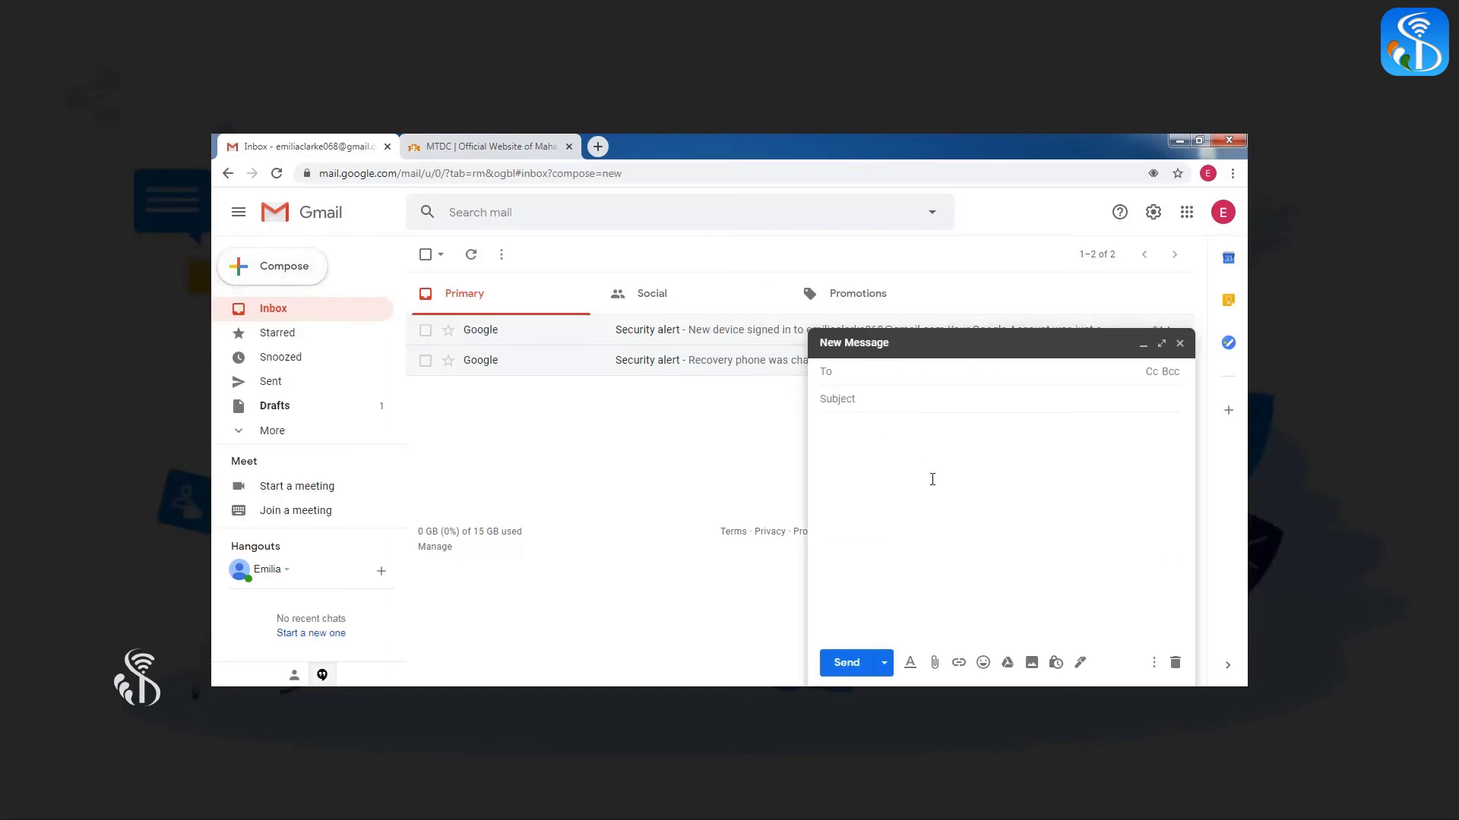
left_click(958, 664)
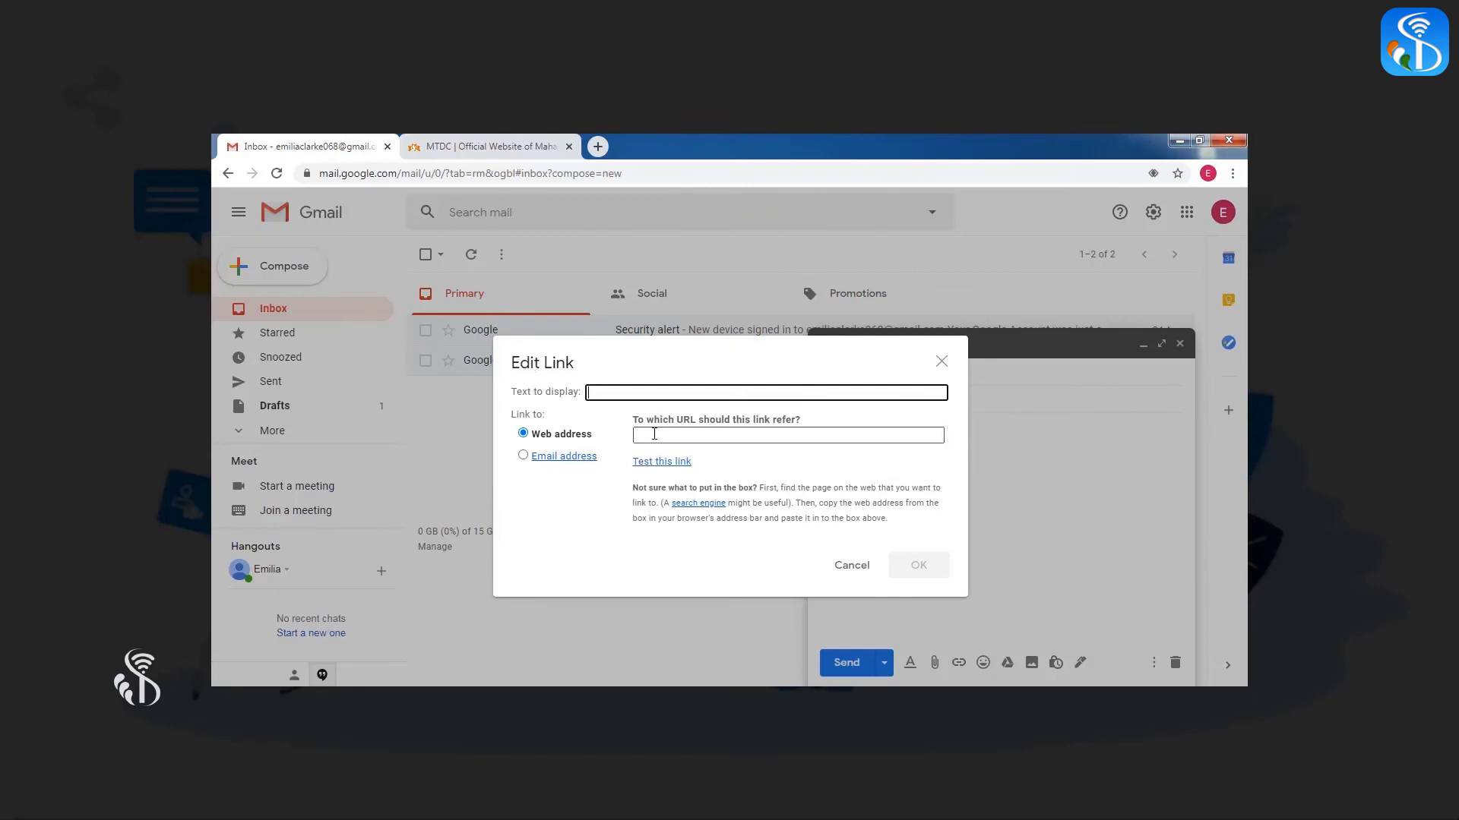
left_click(654, 434)
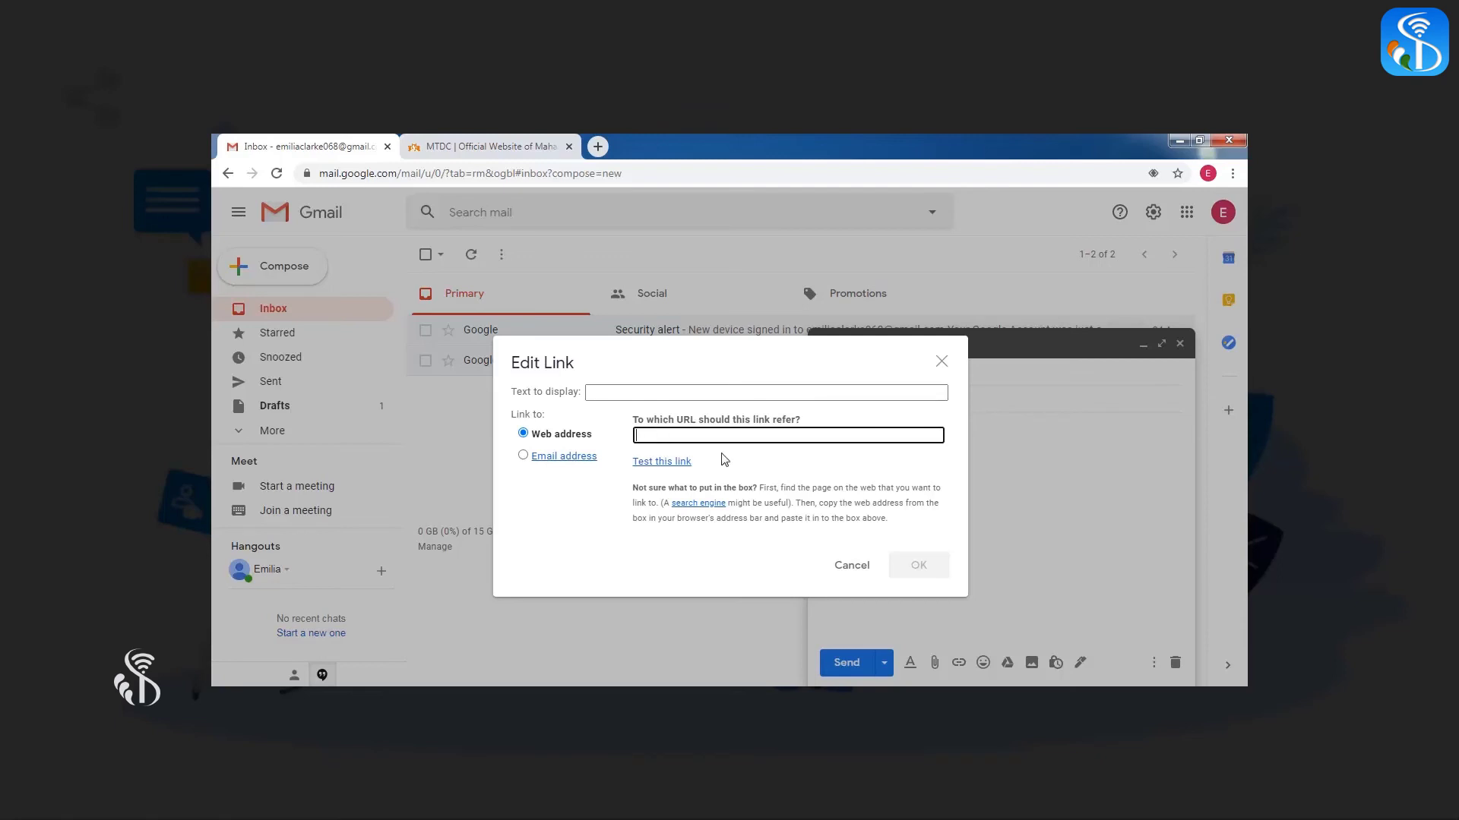
key("ctrl+v")
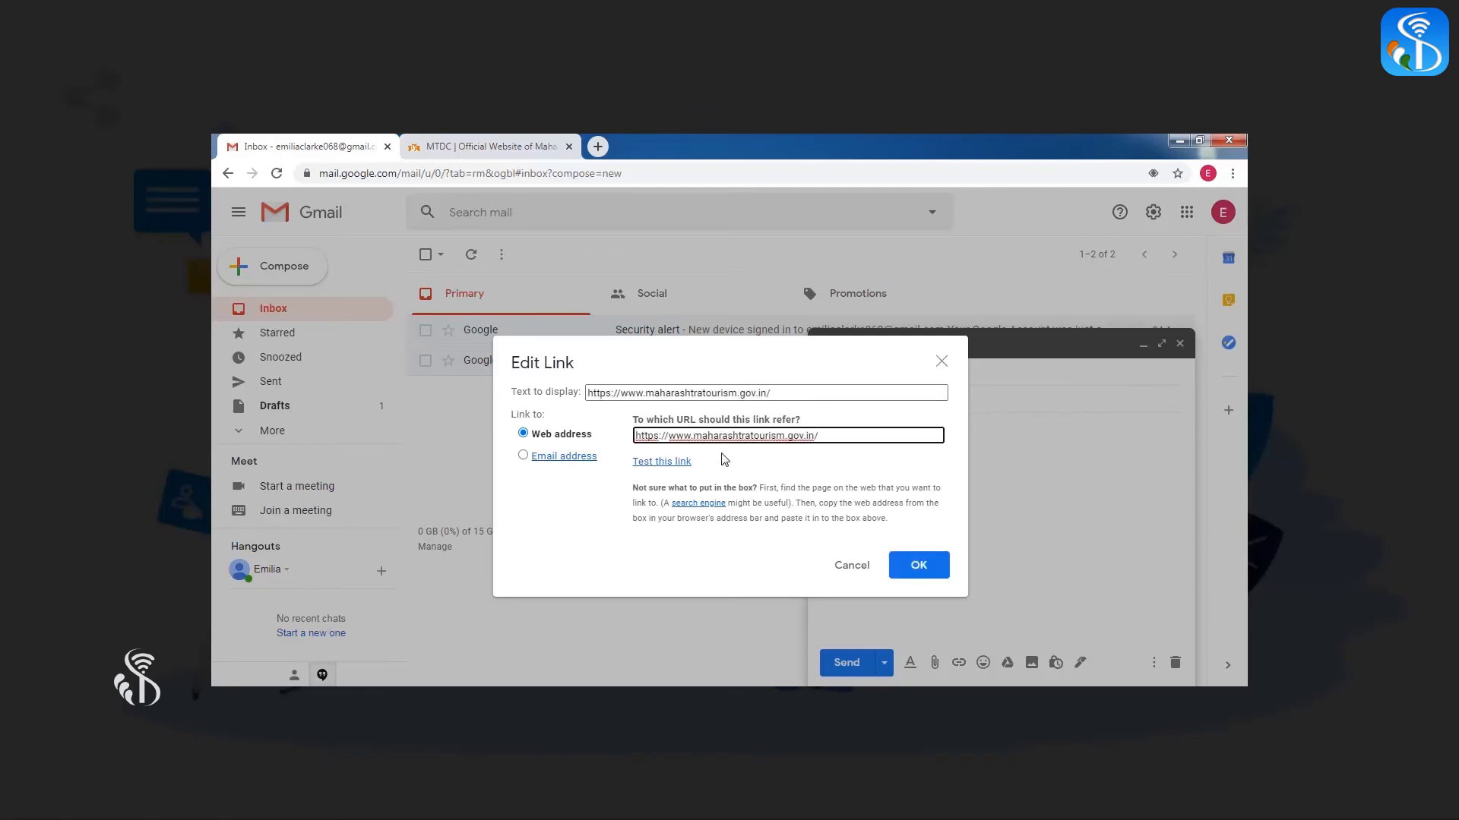
Insert the tourism link, remove the blank lines above it, and send the message
left_click(917, 572)
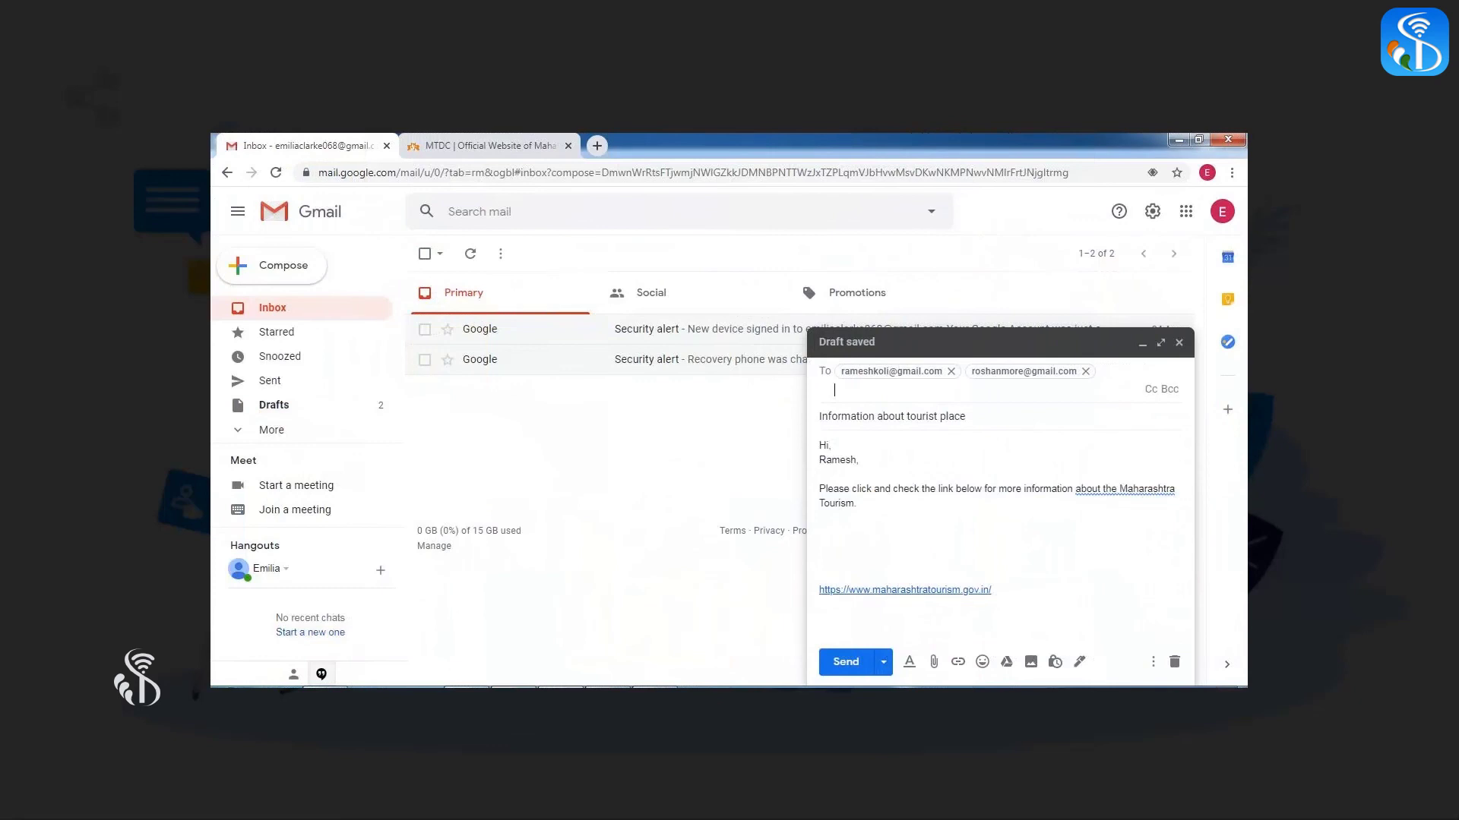
left_click(820, 590)
key("BackSpace")
key("BackSpace")
key("BackSpace")
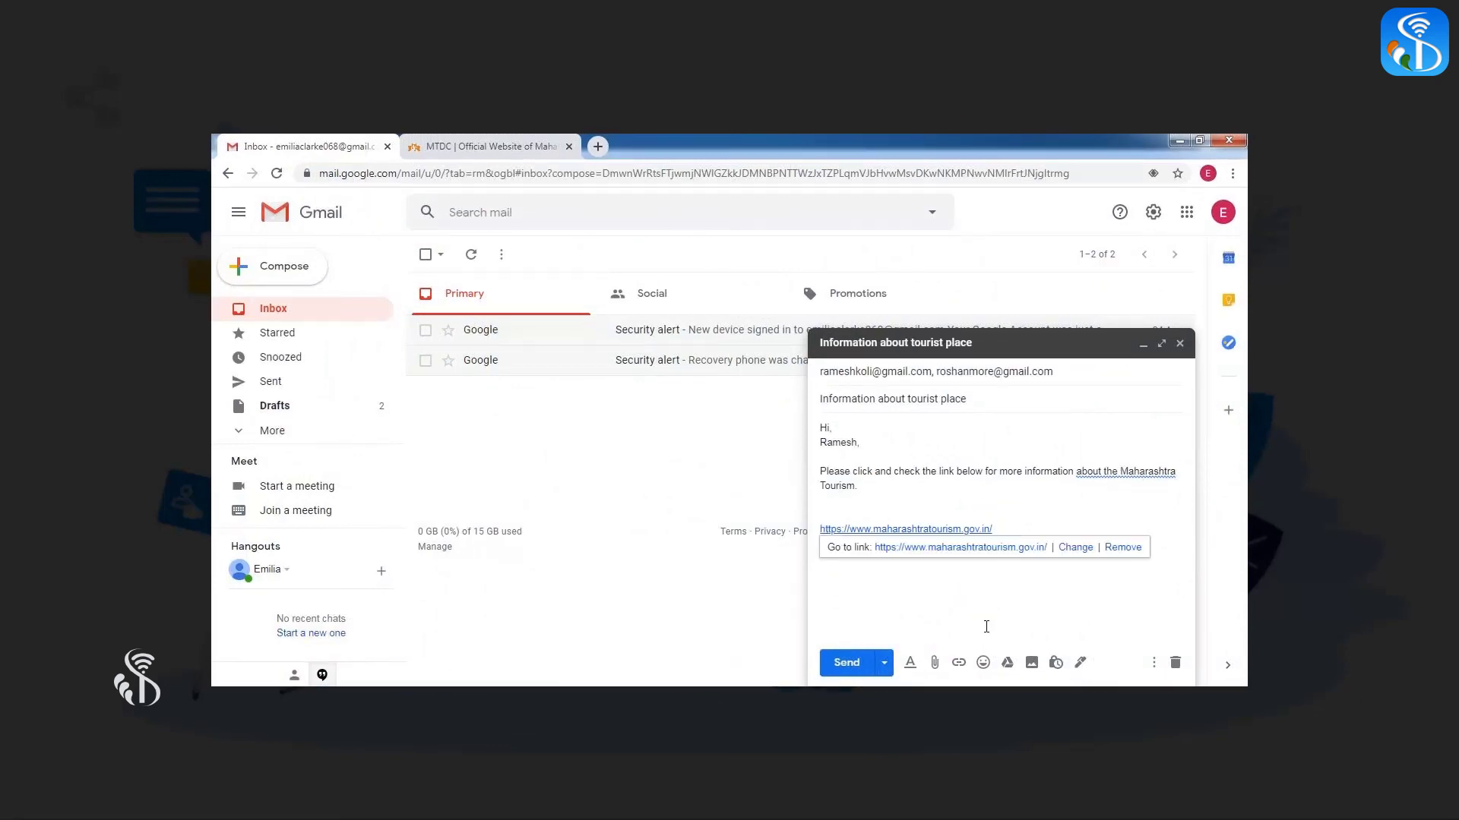
left_click(959, 586)
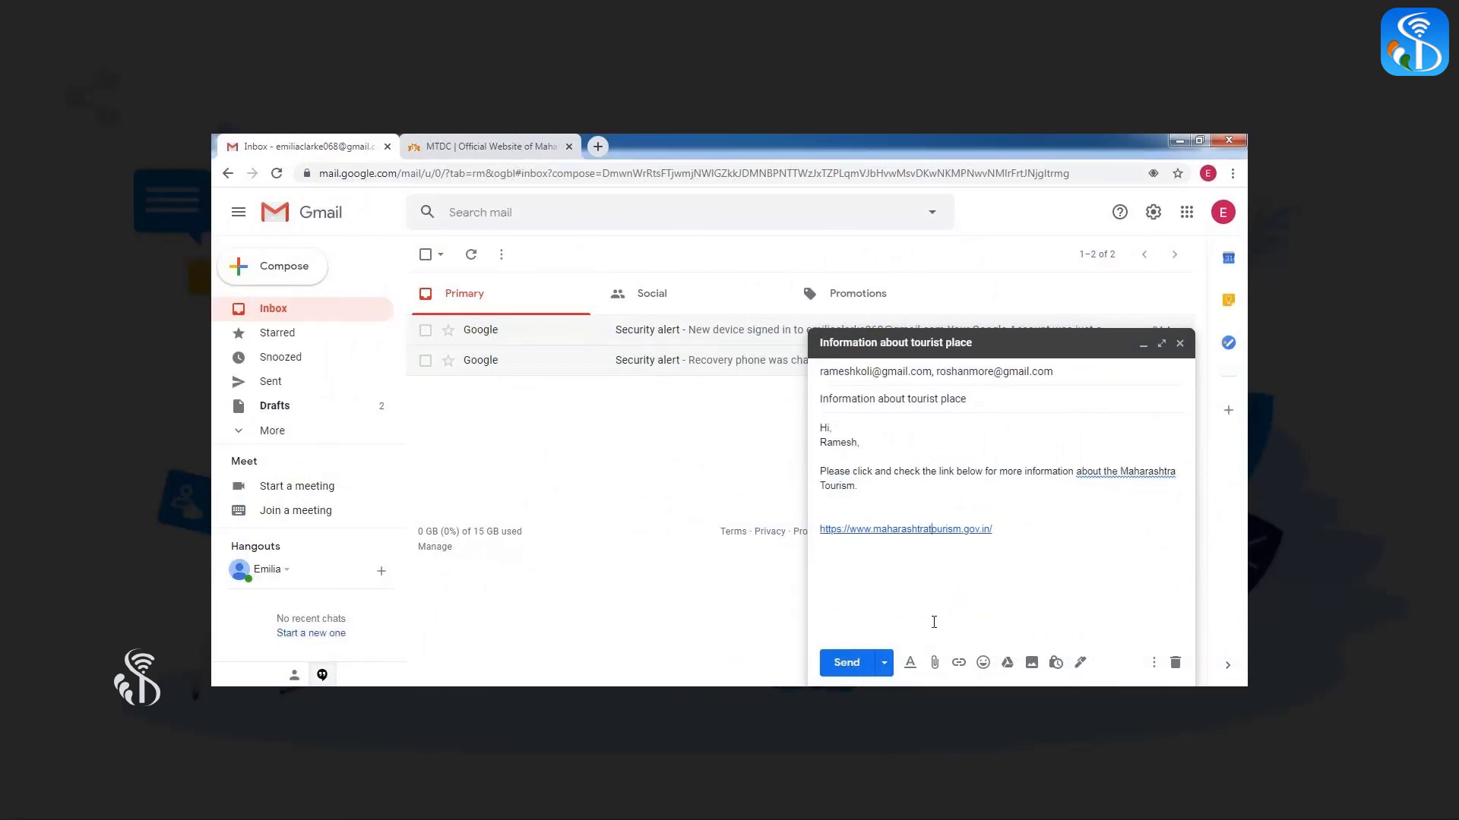
left_click(847, 663)
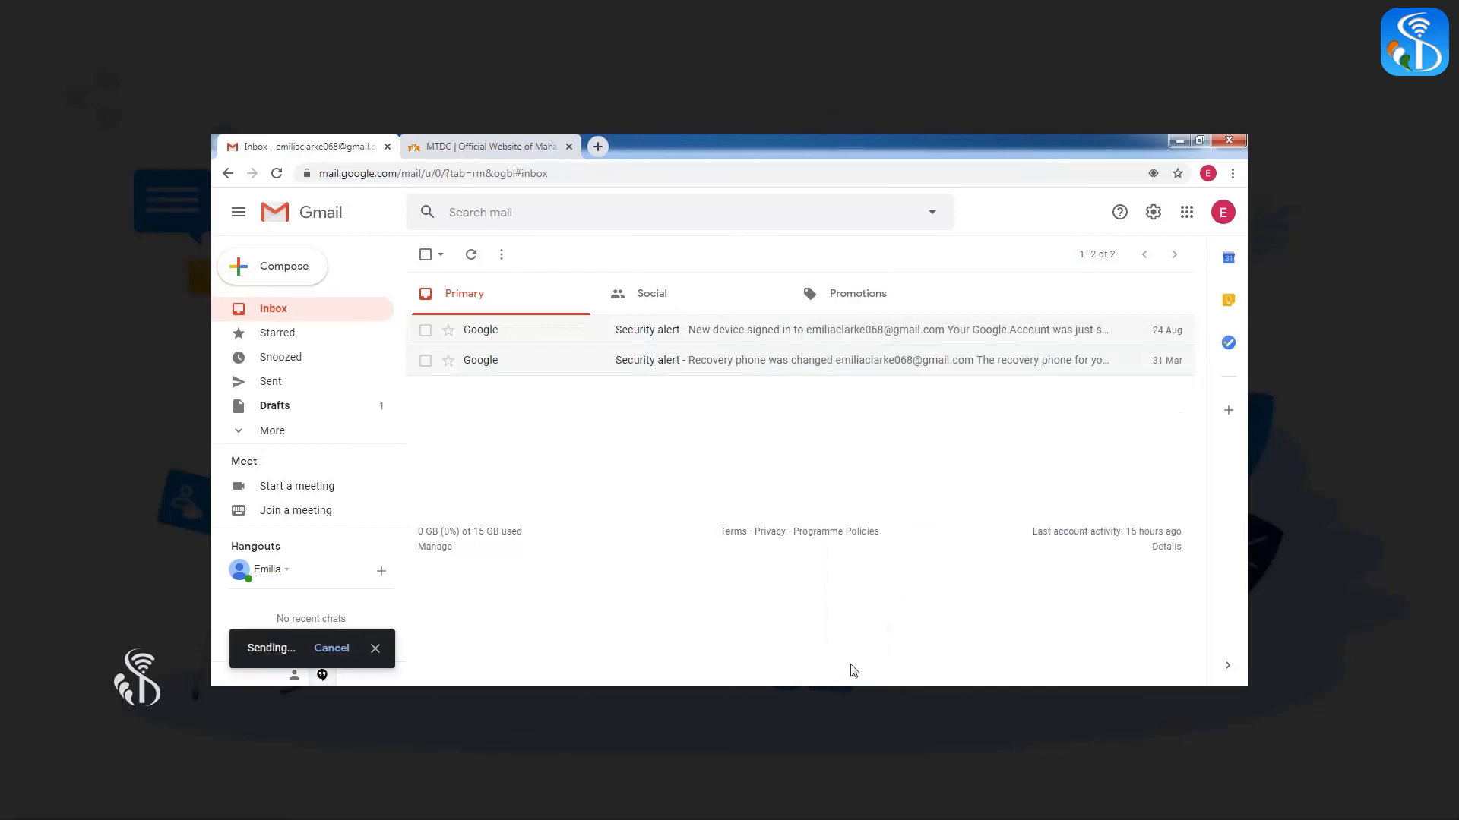